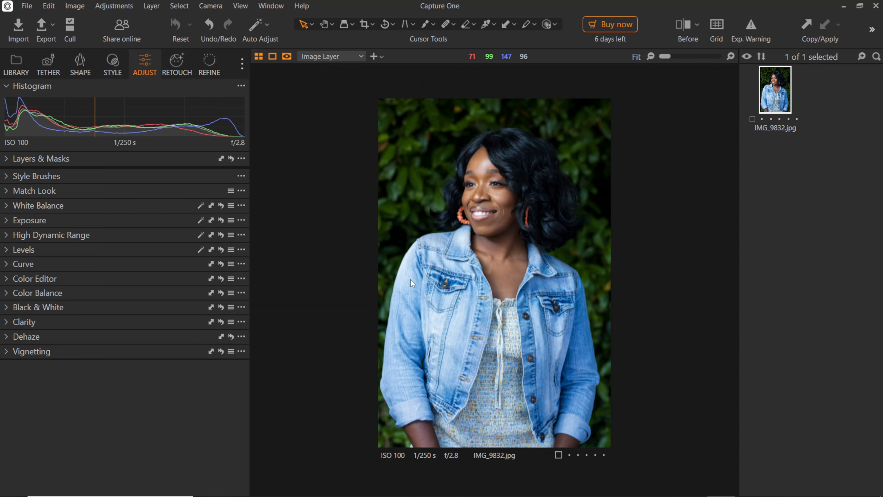
Set Exposure to -0.5, Contrast to 3 and Brightness to -1 in the Exposure tool.
click(6, 206)
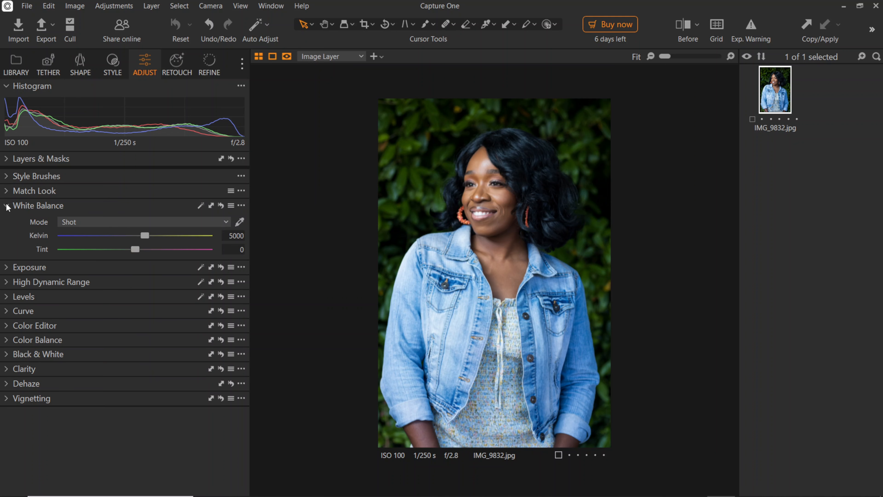
click(145, 235)
mouse_move(145, 234)
mouse_down()
mouse_move(96, 238)
mouse_move(159, 249)
mouse_move(145, 245)
mouse_up()
click(7, 268)
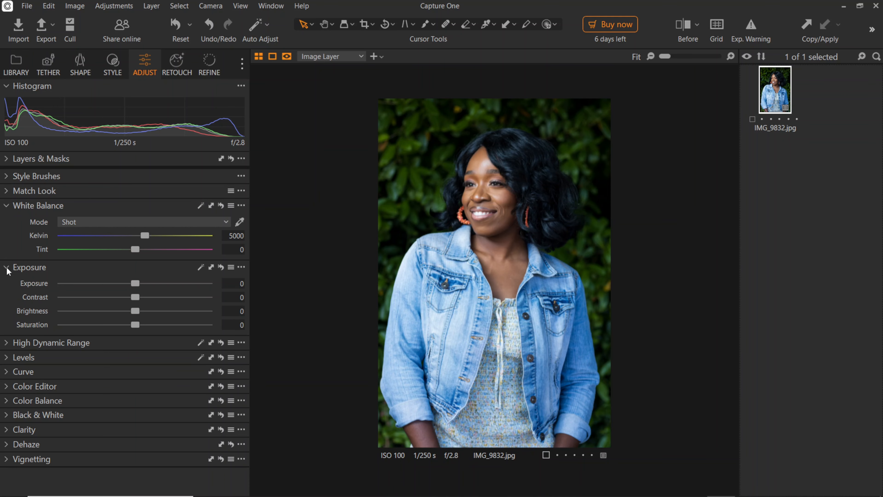
click(7, 343)
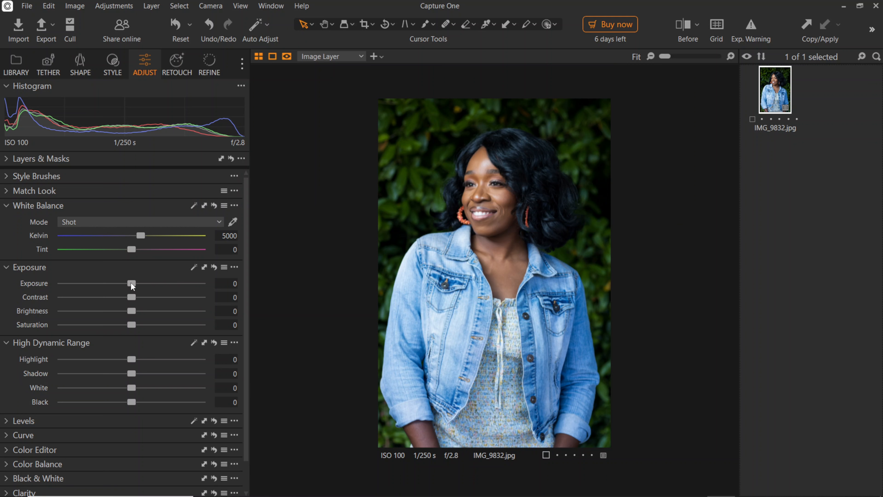
drag(131, 283, 122, 283)
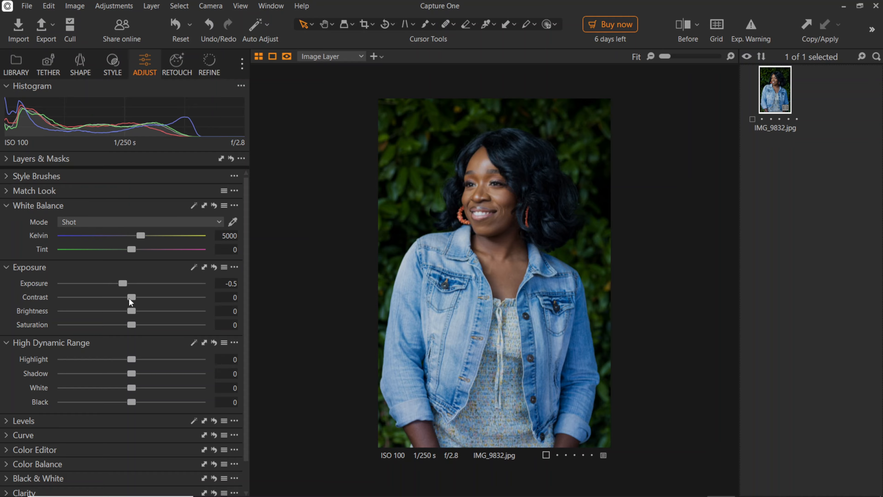
drag(132, 297, 136, 299)
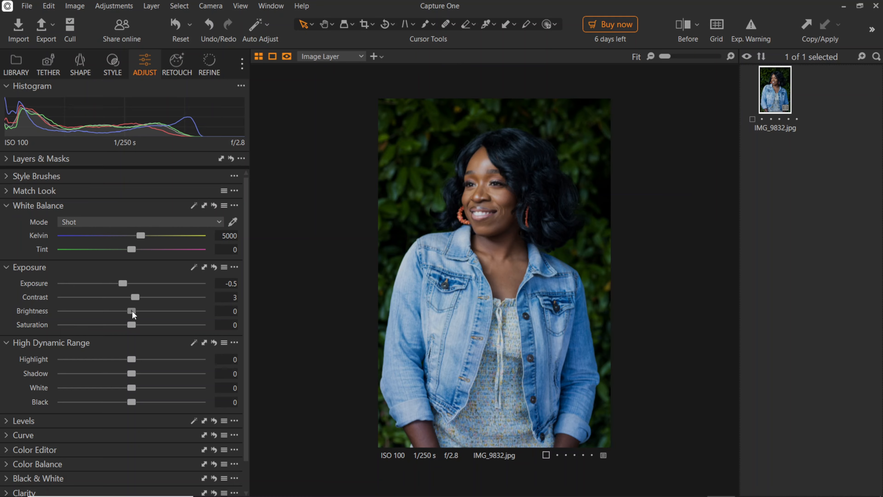
drag(132, 311, 131, 313)
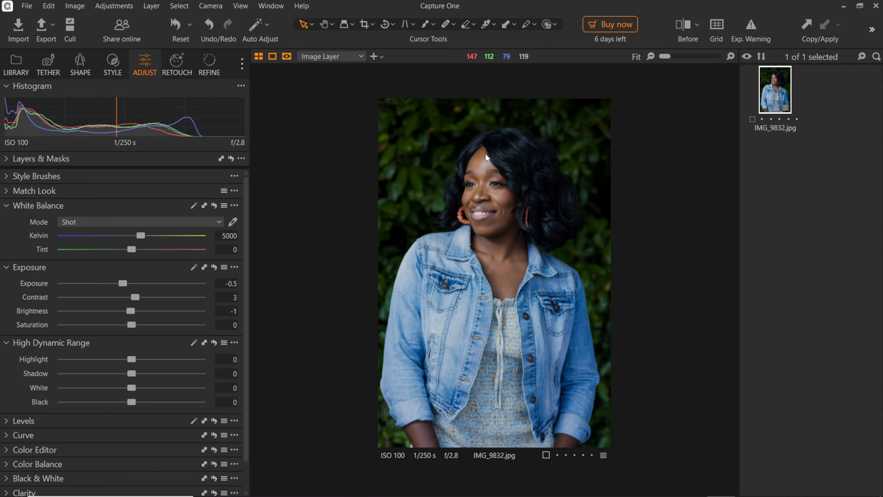
Set High Dynamic Range Highlight to -10, Shadow to 6, White to -6 and Black to -11.
scroll(485, 205, up, 2)
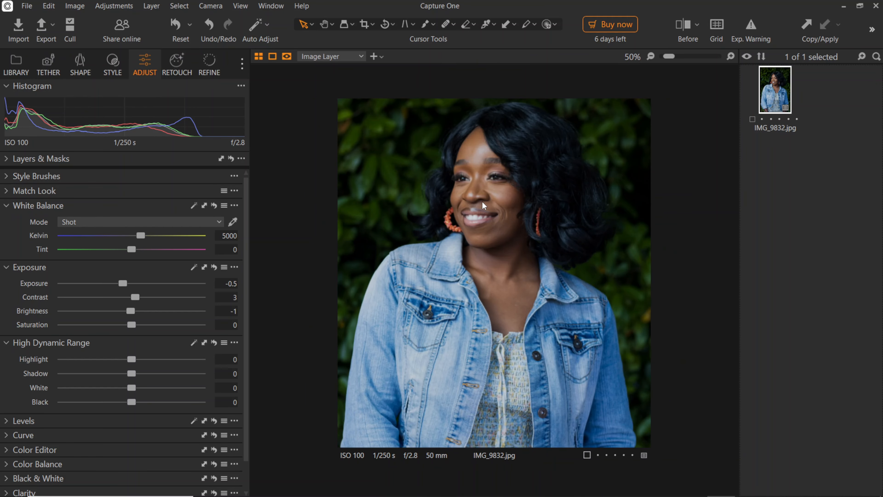
scroll(483, 198, down, 1)
key(ctrl+0)
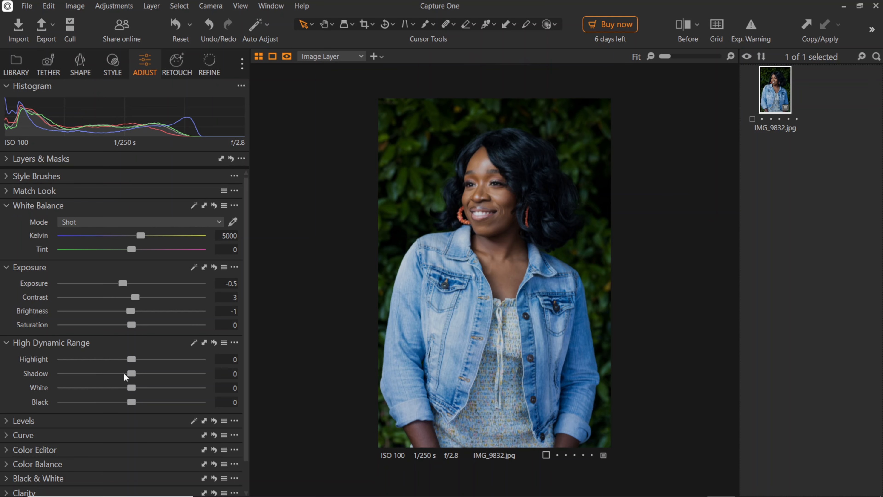
mouse_move(133, 361)
mouse_down()
mouse_move(125, 359)
mouse_move(135, 375)
mouse_up()
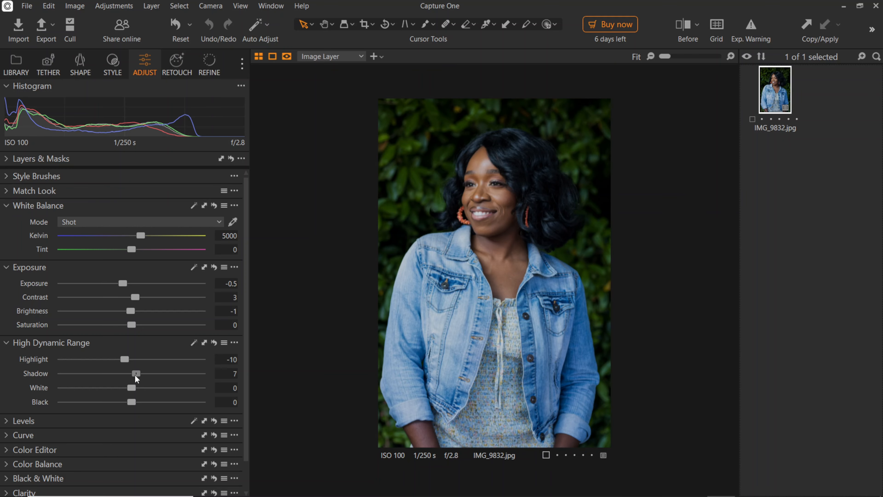
drag(134, 374, 134, 374)
drag(128, 393, 128, 394)
click(132, 403)
drag(131, 403, 125, 407)
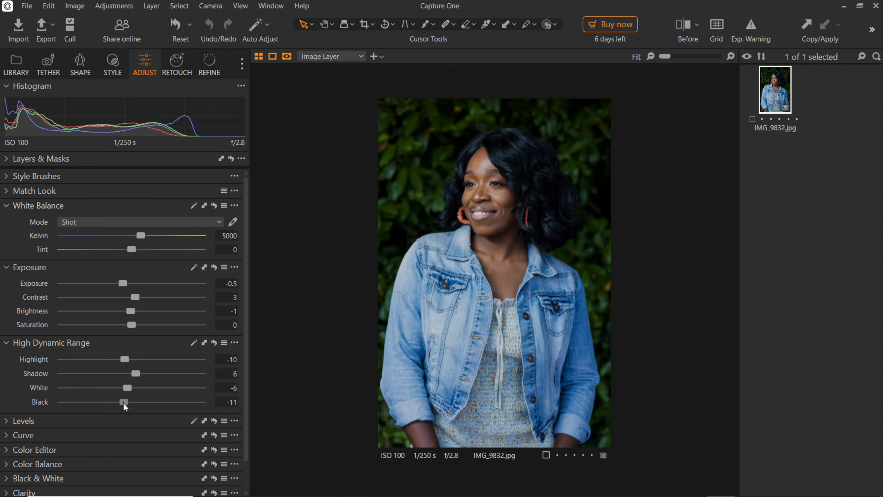
Raise overall saturation to 15.2 in the Color Editor's Basic settings.
scroll(247, 346, down, 2)
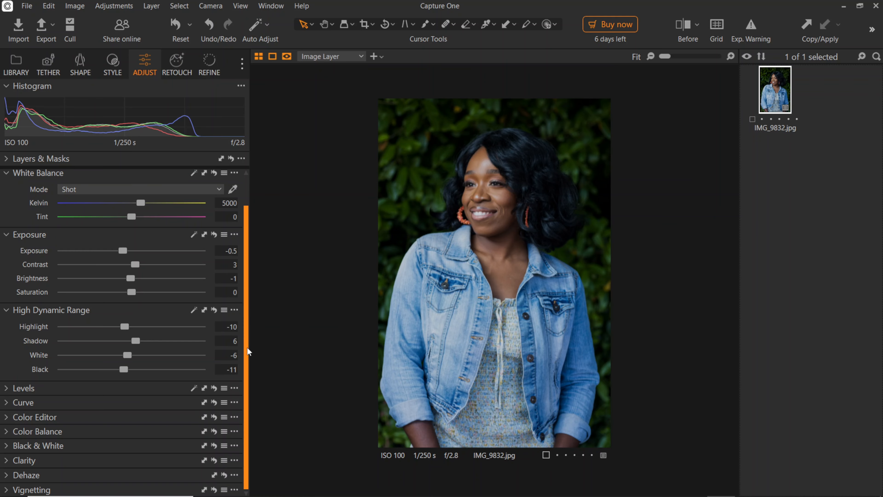
click(7, 417)
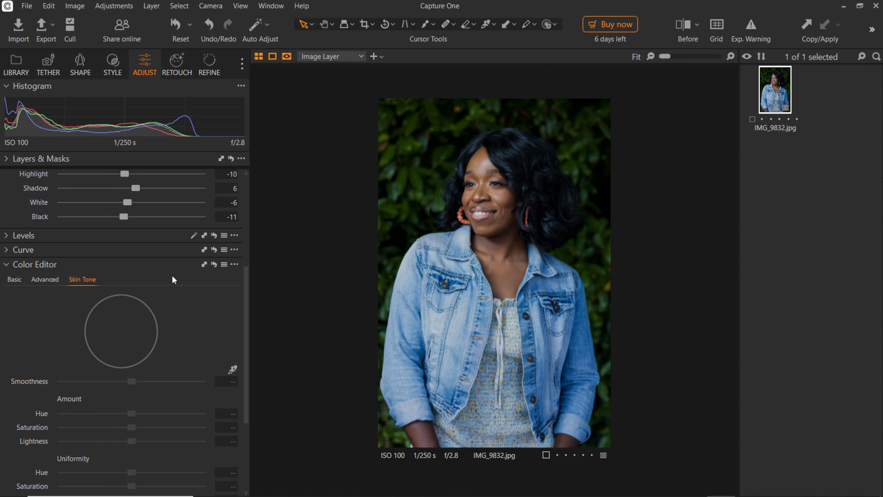
click(14, 279)
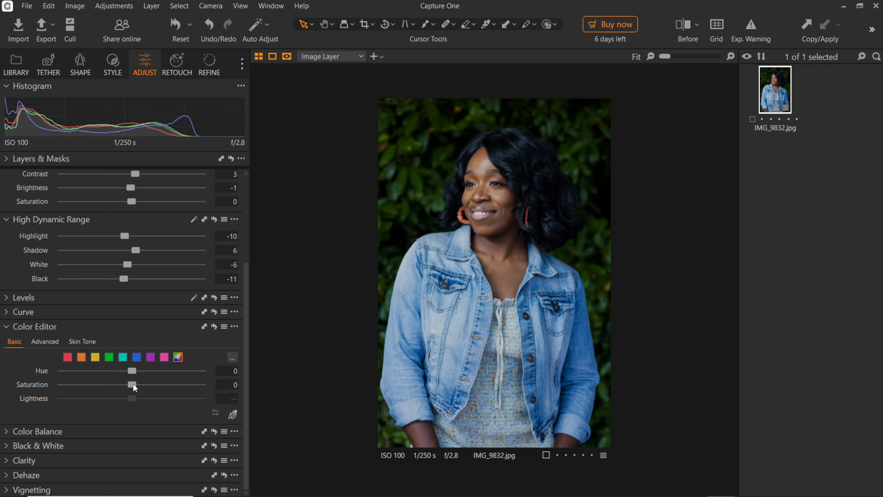
drag(133, 384, 145, 394)
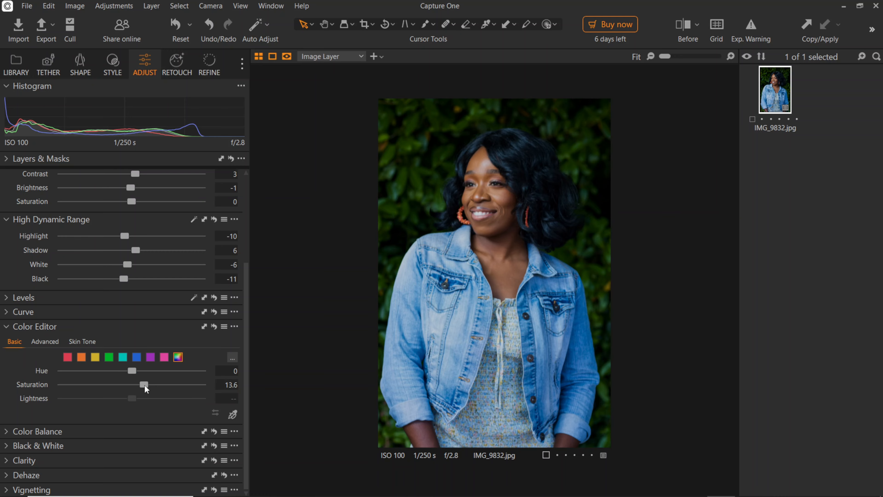
drag(144, 386, 145, 391)
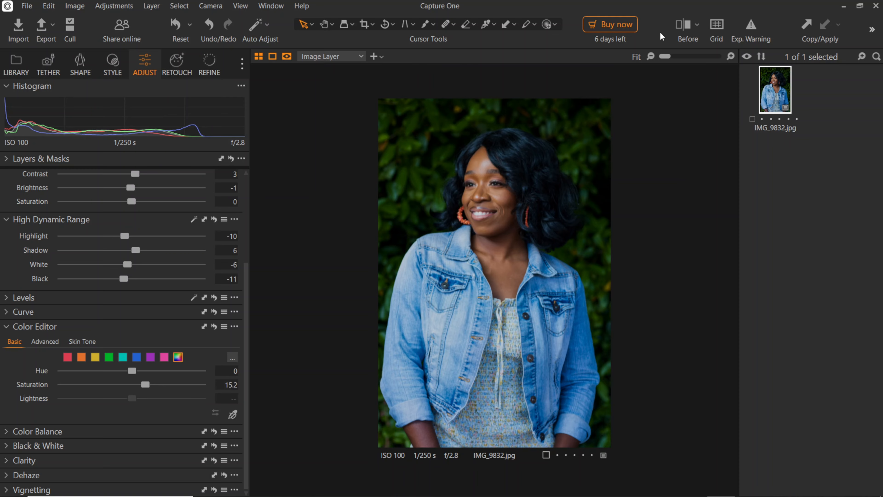
Compare the edited photo with the original and inspect the skin at close zoom.
click(686, 28)
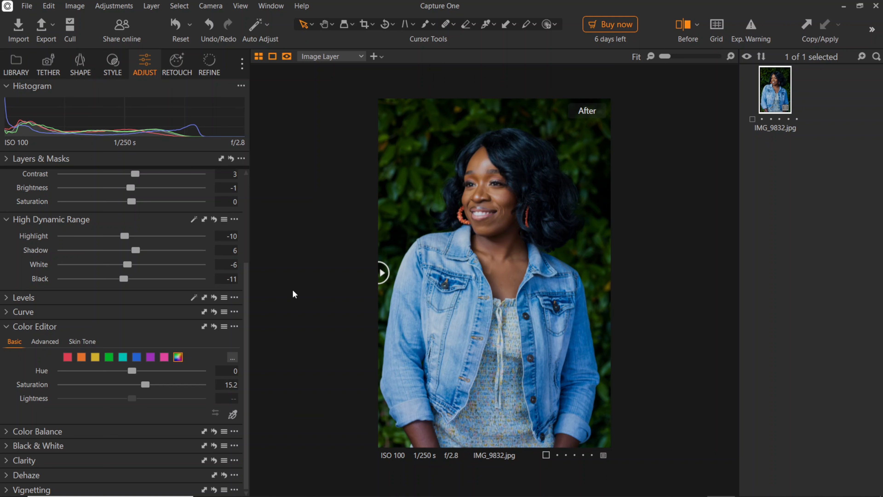
click(676, 23)
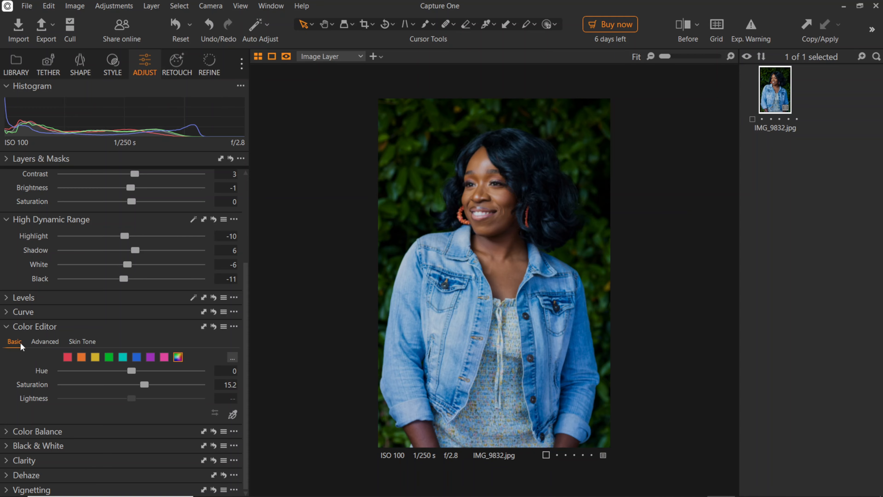
click(81, 341)
click(483, 236)
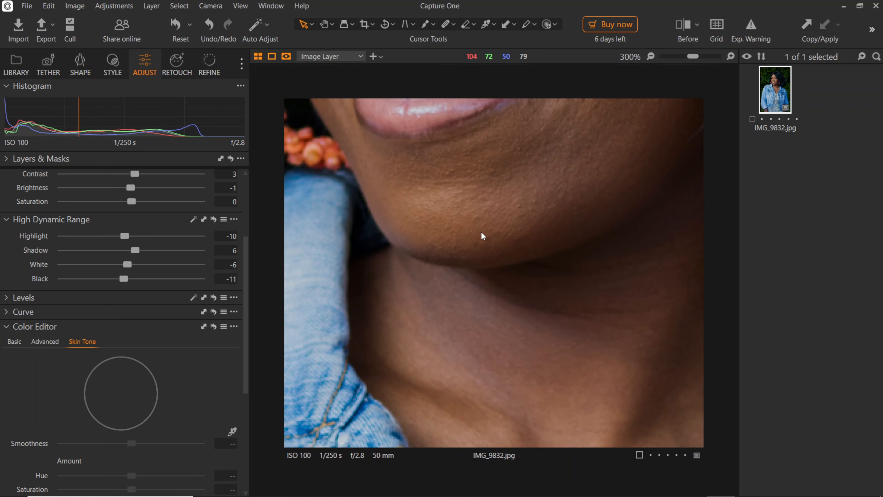
click(482, 235)
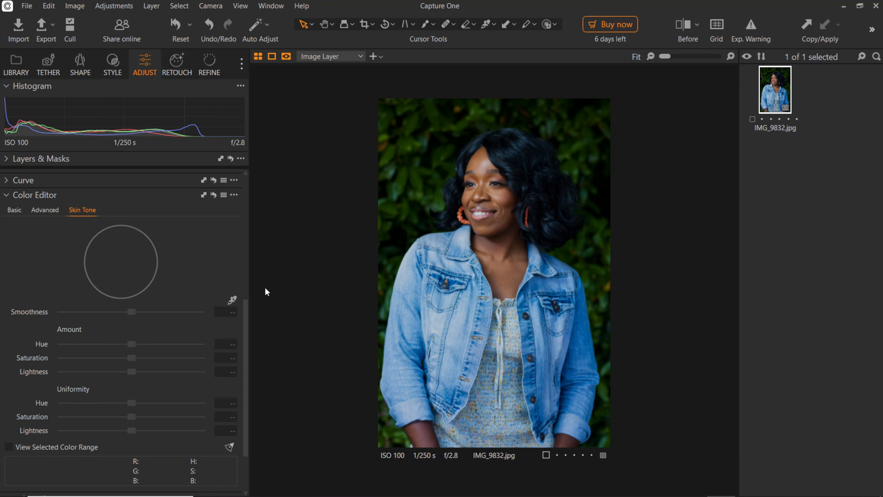
Pick the skin colour range from the woman's cheek with the Skin Tone picker.
drag(246, 324, 250, 300)
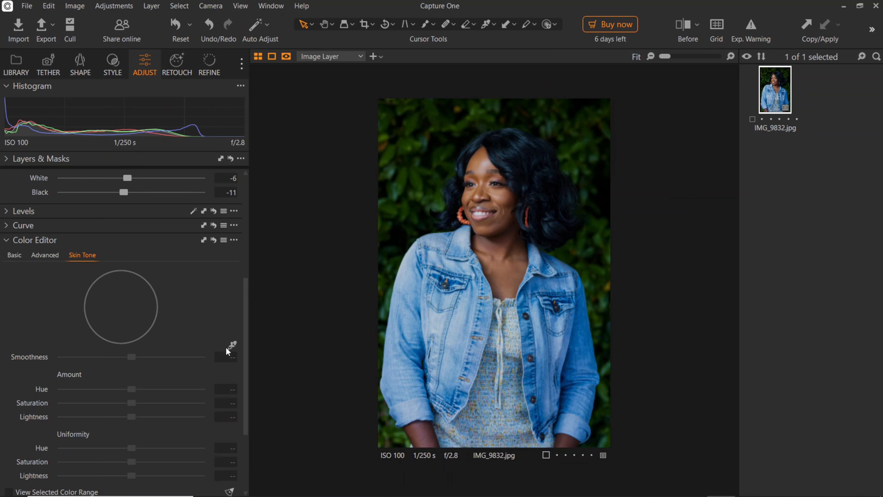
mouse_move(233, 346)
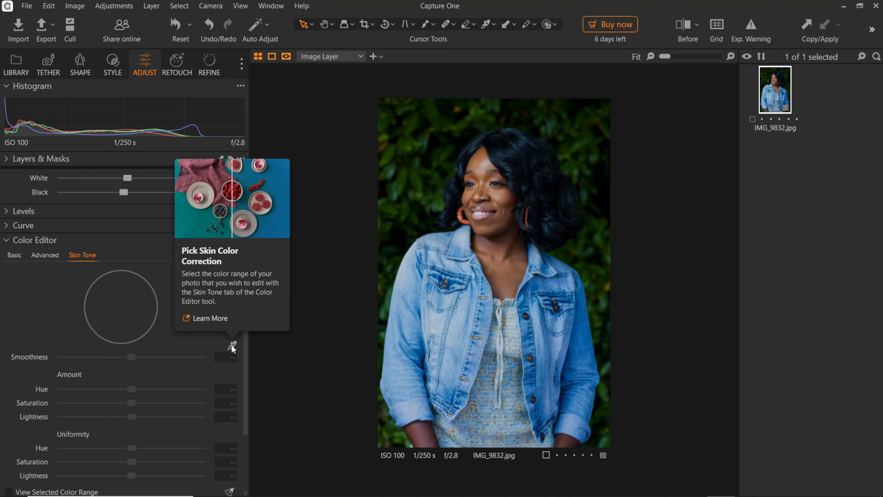
click(232, 345)
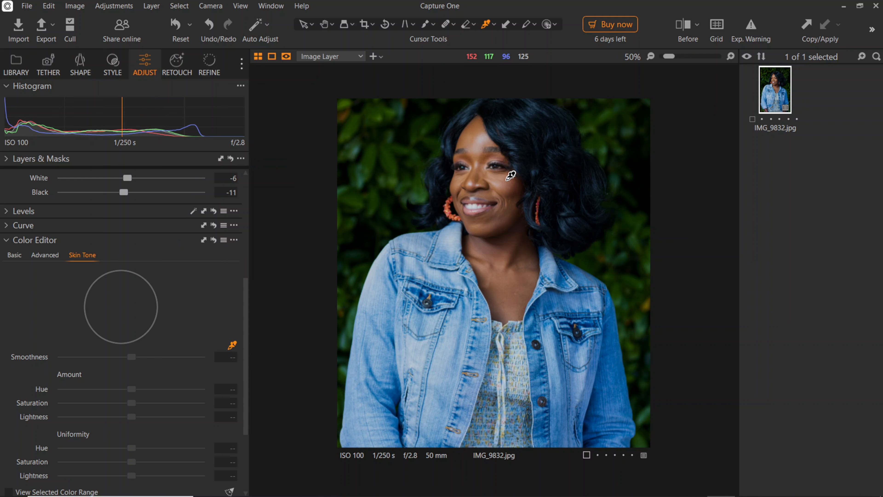
click(509, 176)
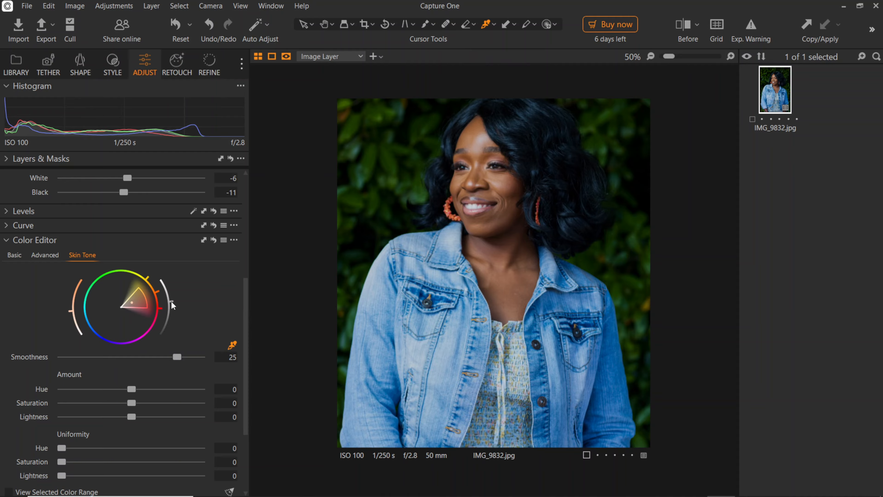
Try to shift the skin tone Amount Hue, then reset it to 0.
drag(172, 302, 159, 340)
drag(174, 300, 172, 299)
scroll(245, 307, down, 1)
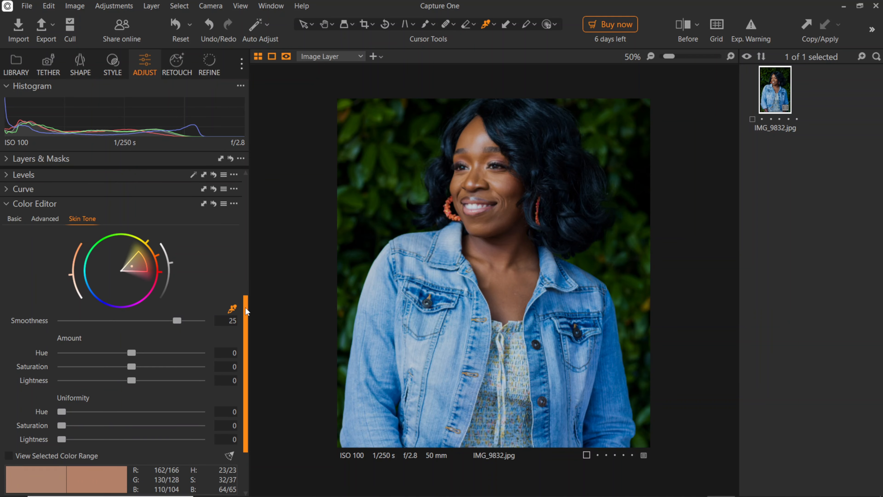
mouse_move(245, 308)
mouse_down()
mouse_move(248, 291)
mouse_move(246, 305)
mouse_up()
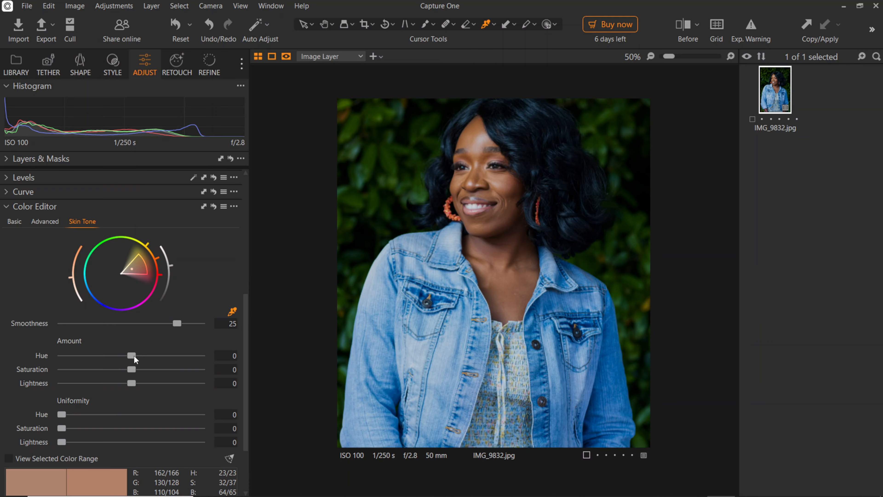
drag(132, 355, 37, 352)
double_click(63, 355)
drag(246, 342, 246, 369)
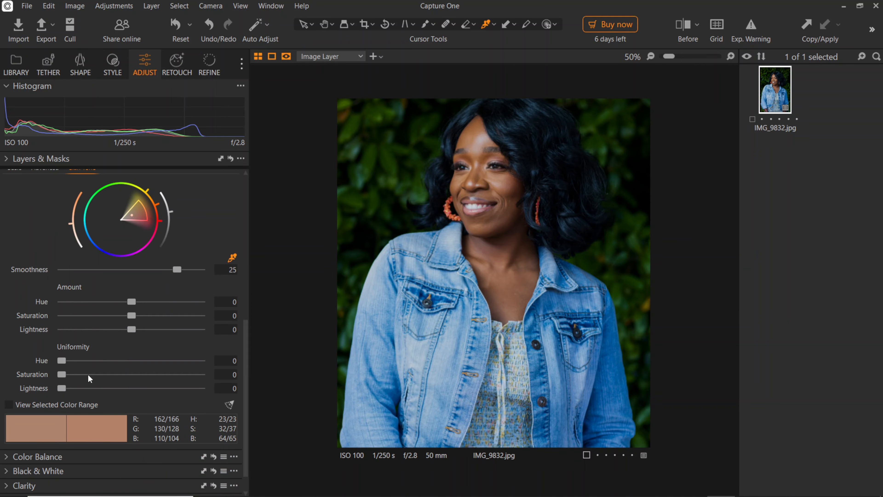
Set skin tone Uniformity Saturation to 41 and Uniformity Hue to 31.
drag(62, 363, 32, 355)
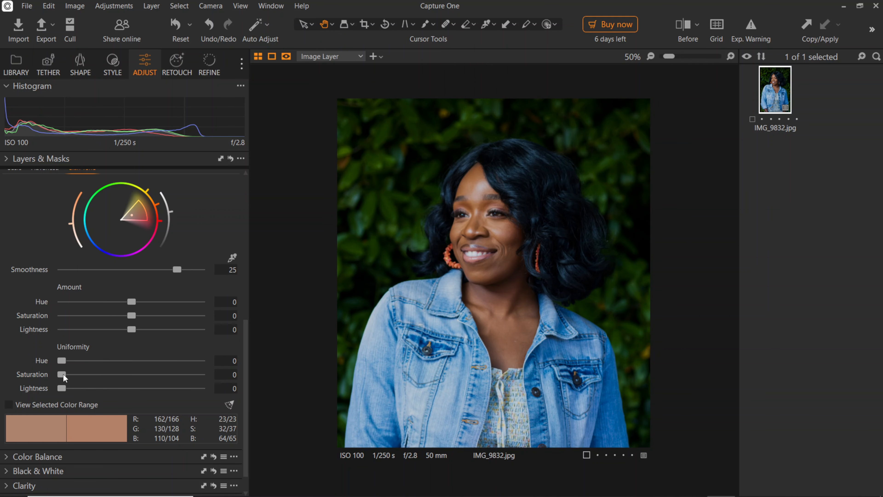
drag(64, 377, 121, 380)
drag(61, 362, 106, 373)
Compare the before and after versions of the portrait with the split view.
click(685, 25)
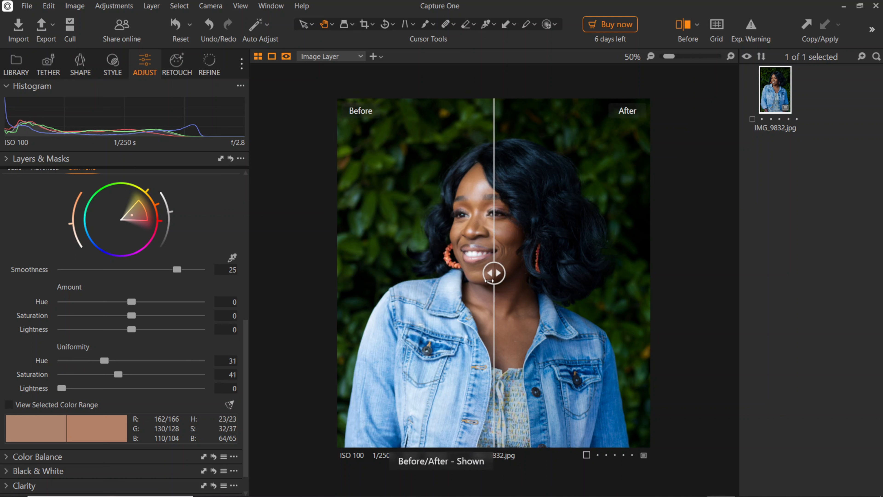
drag(489, 280, 291, 263)
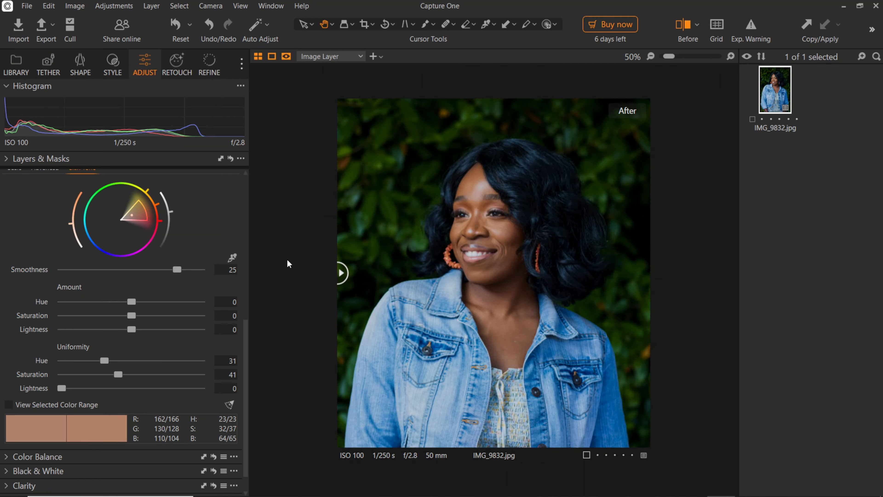
drag(344, 273, 304, 262)
click(507, 253)
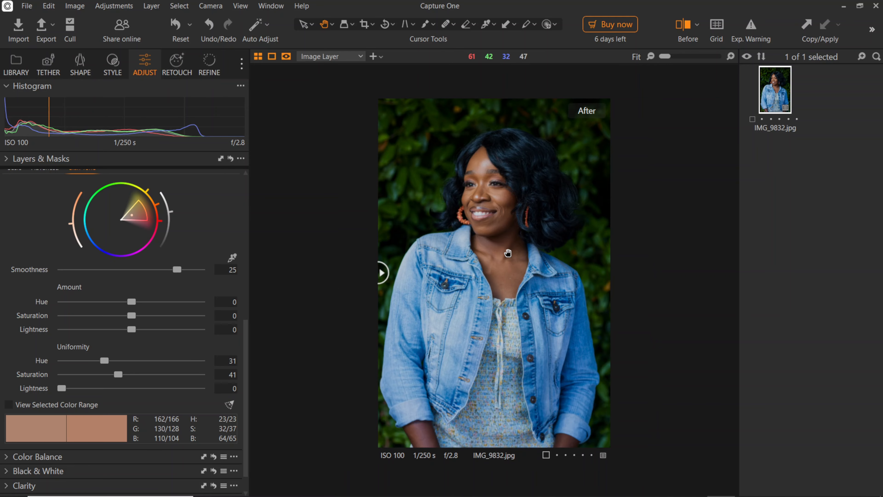
click(683, 27)
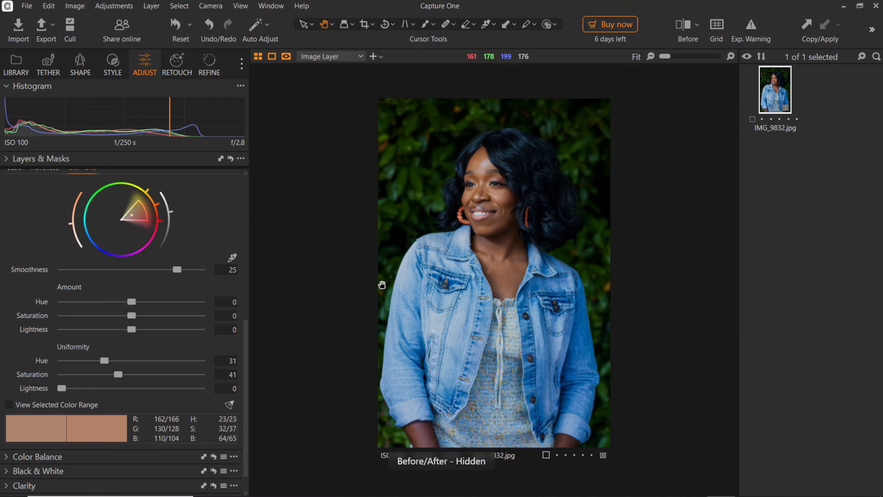
Open the Levels tool and set the RGB input levels to 2 and 252.
scroll(247, 347, up, 3)
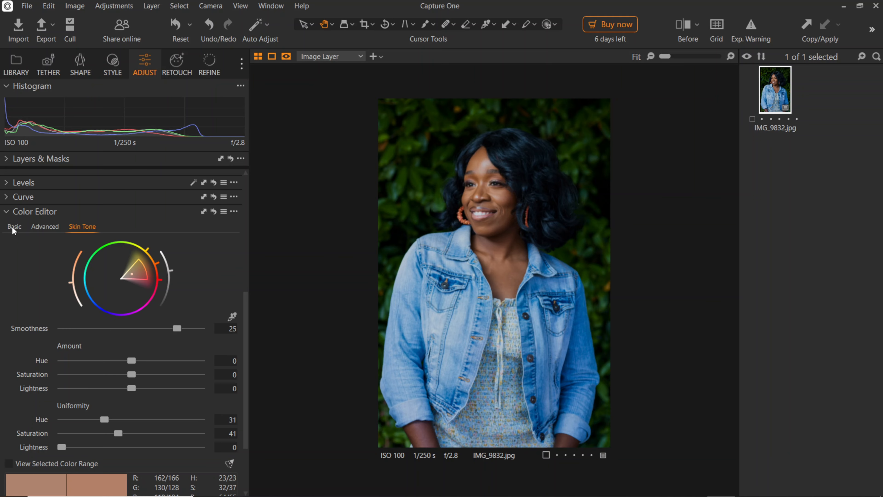
click(8, 214)
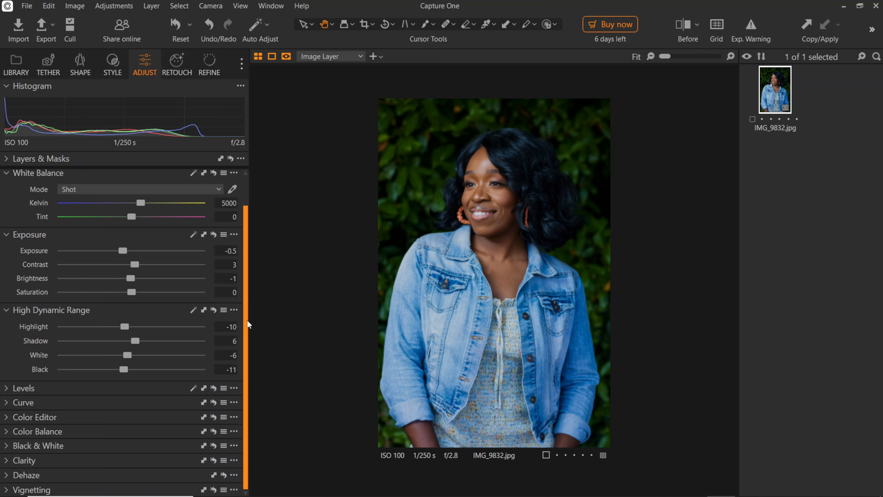
click(7, 388)
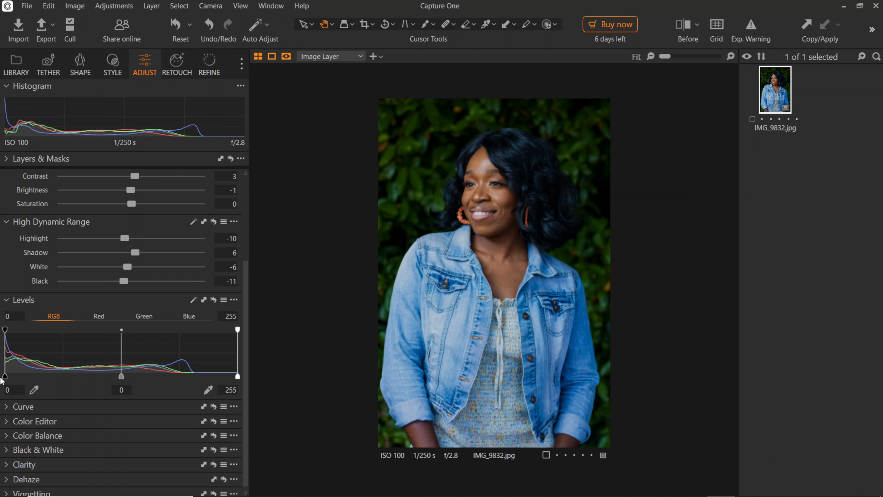
drag(5, 377, 7, 379)
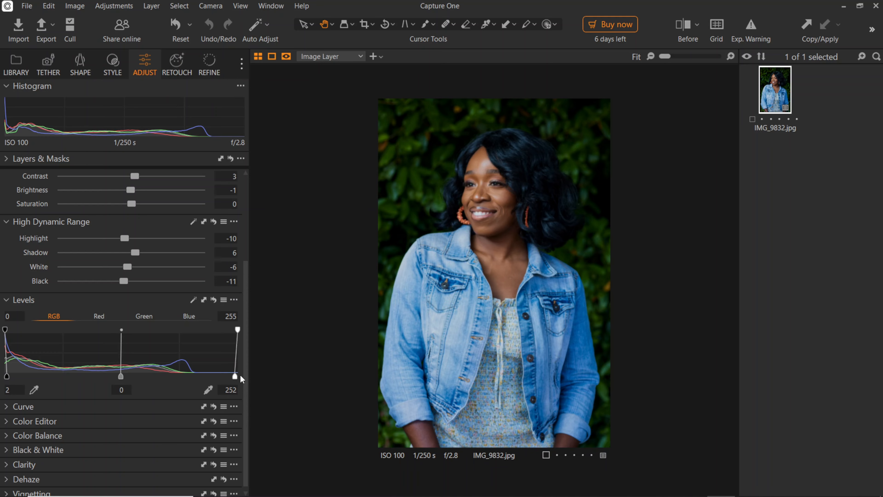
Lower the Levels white input to 251, then open the Curve tool and add a midtone point to the RGB curve.
drag(237, 379, 247, 360)
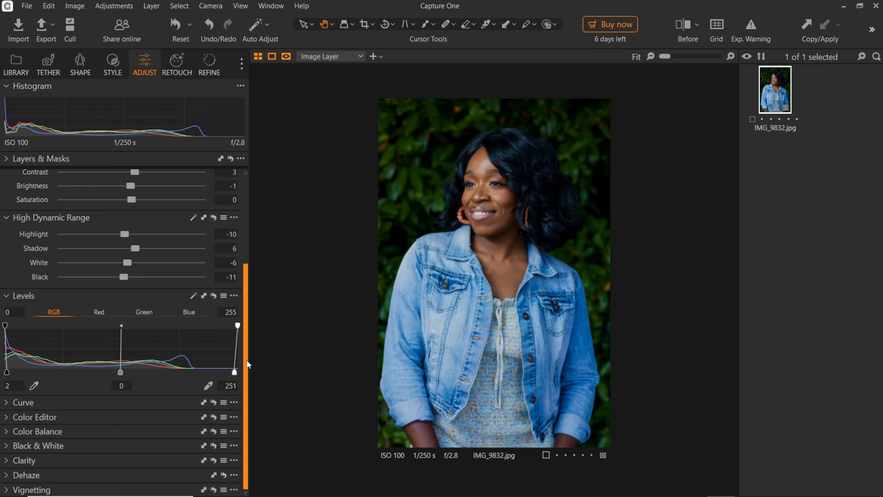
click(7, 404)
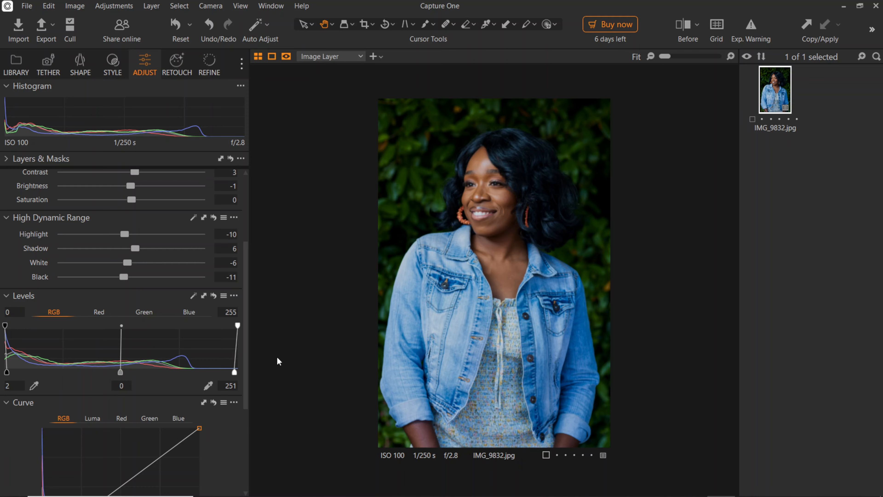
drag(247, 306, 246, 378)
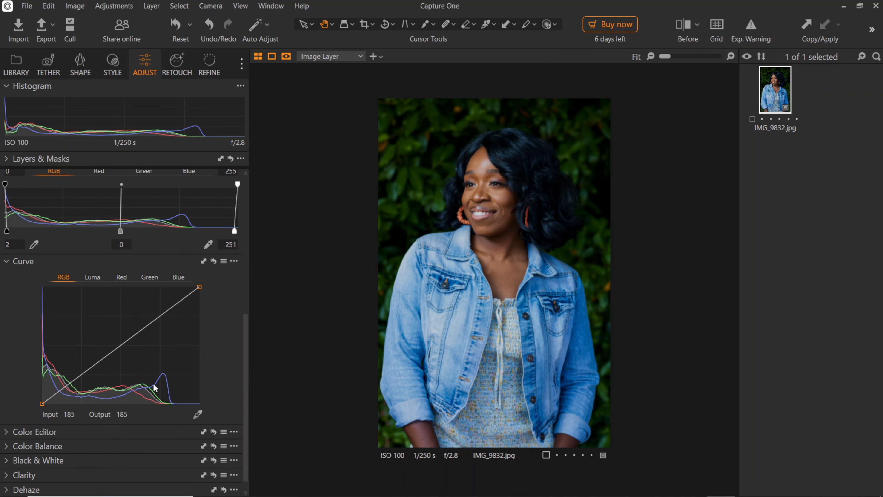
click(119, 343)
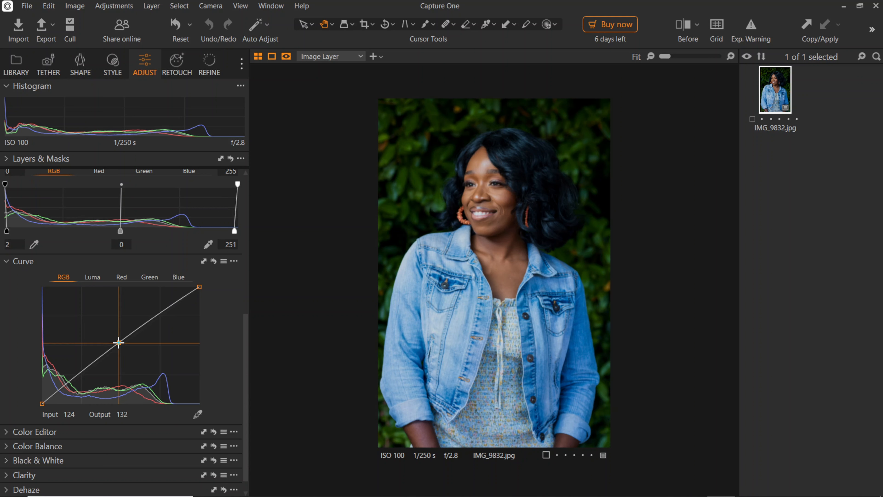
drag(118, 343, 120, 343)
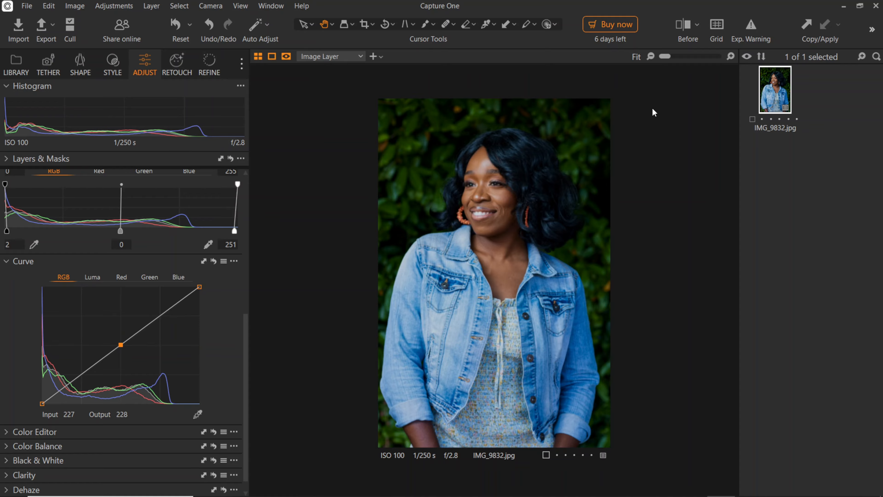
Compare the before and after versions of the portrait with the split view divider.
click(686, 25)
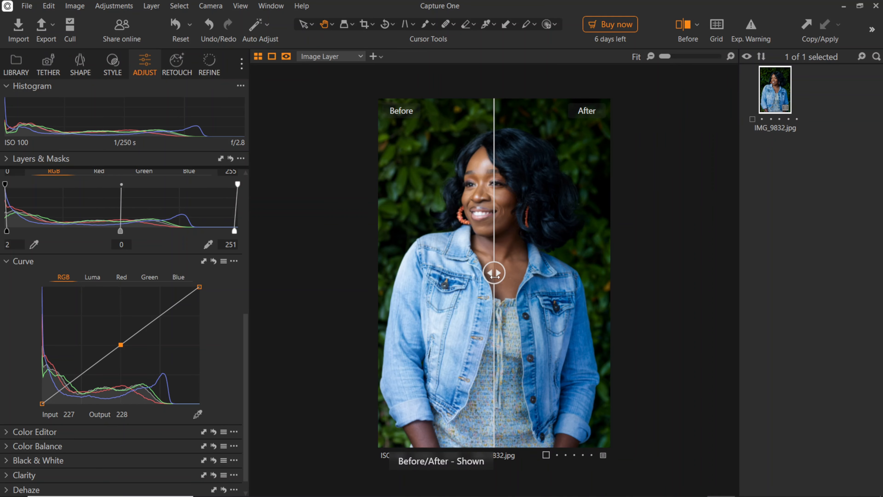
drag(494, 272, 688, 295)
mouse_move(609, 289)
mouse_down()
mouse_move(346, 289)
mouse_move(713, 298)
mouse_move(335, 290)
mouse_up()
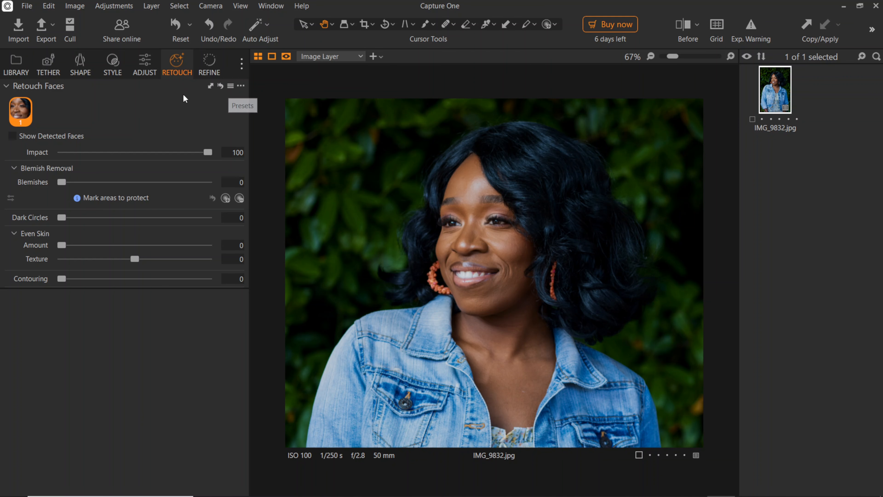
Open the Retouch Faces tool and zoom into the face to inspect the skin.
click(149, 62)
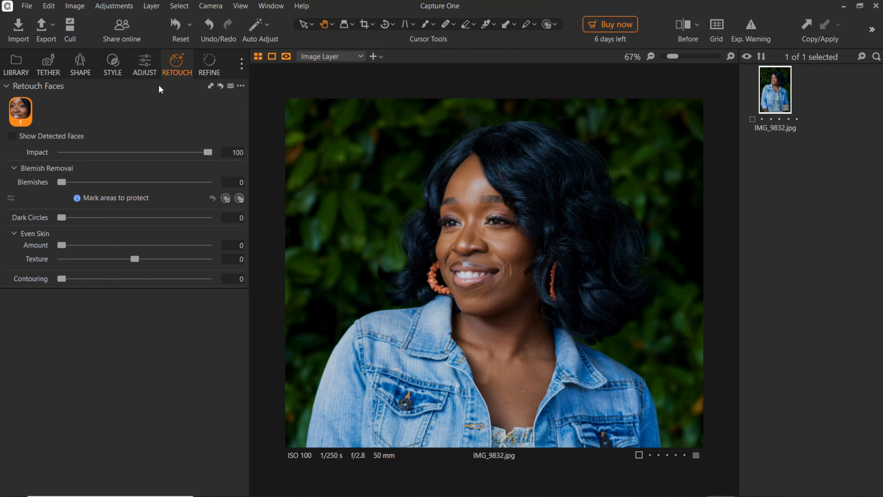
click(175, 66)
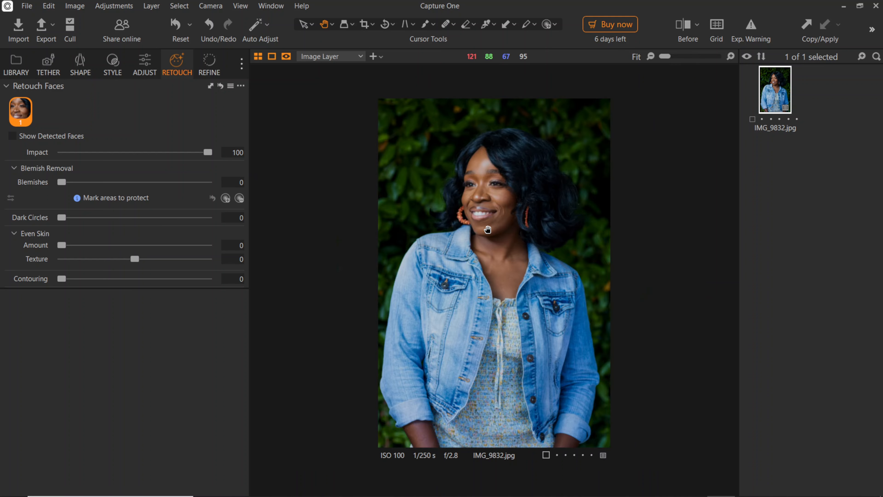
scroll(488, 228, up, 2)
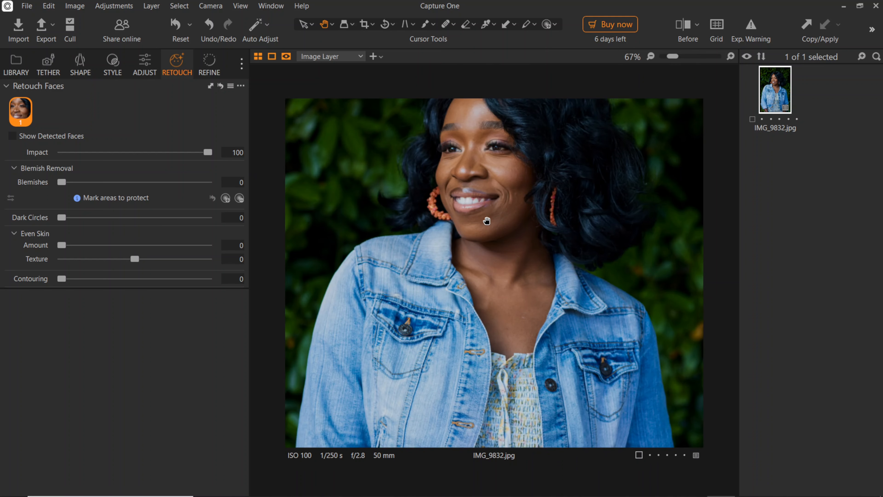
drag(506, 170, 501, 228)
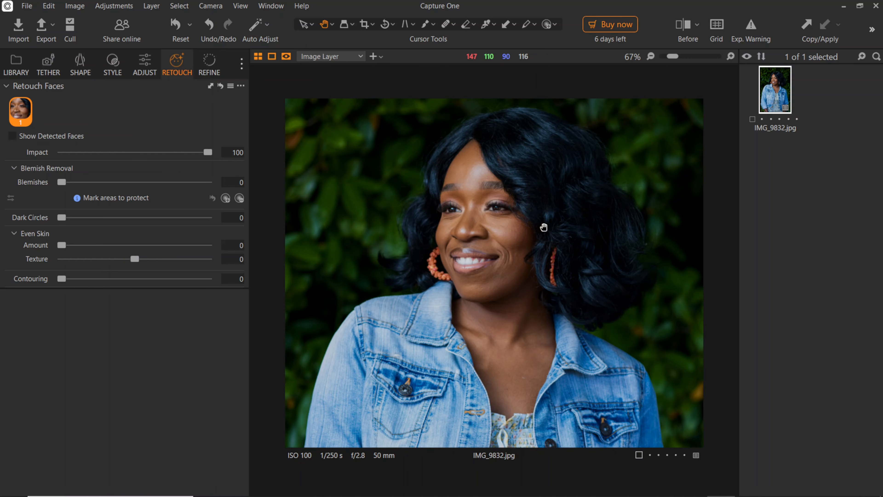
drag(494, 252, 491, 248)
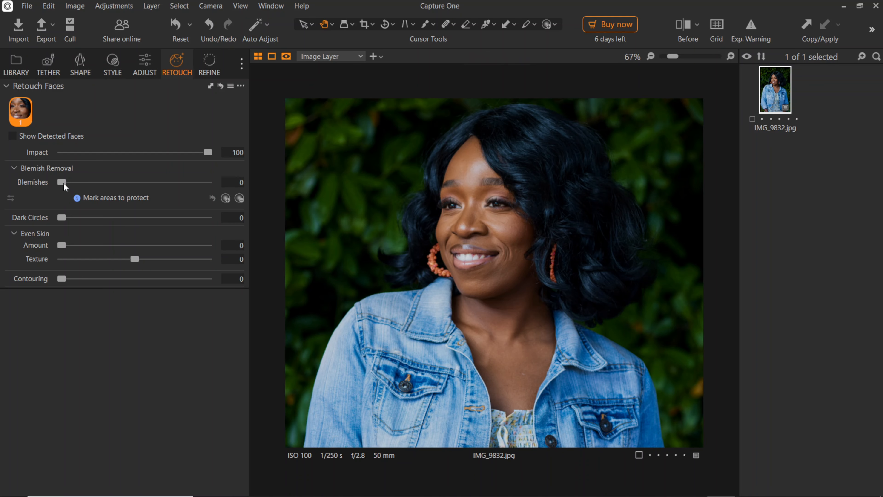
mouse_move(63, 183)
mouse_down()
mouse_move(75, 182)
mouse_move(45, 186)
mouse_up()
scroll(498, 217, up, 3)
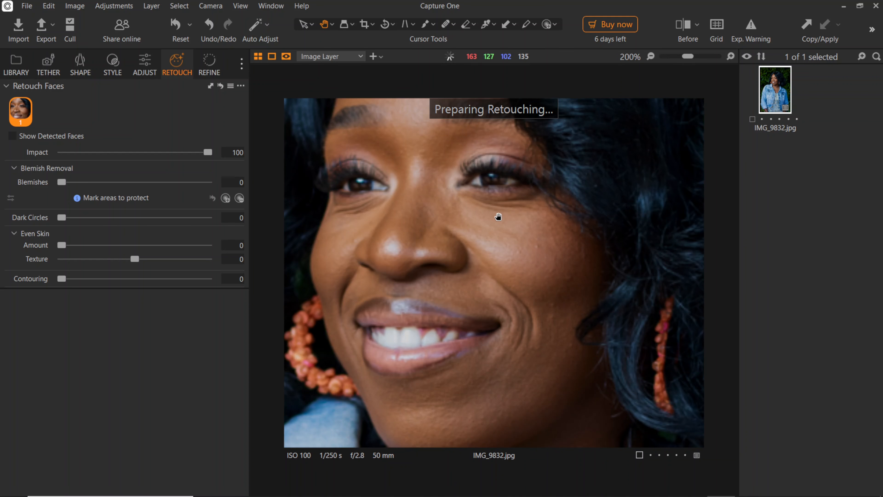
scroll(541, 283, down, 3)
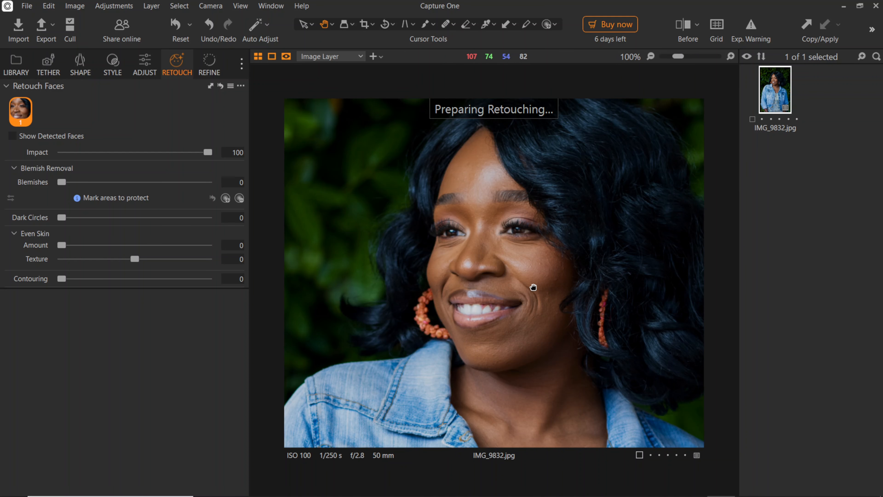
scroll(502, 286, up, 3)
scroll(501, 234, down, 3)
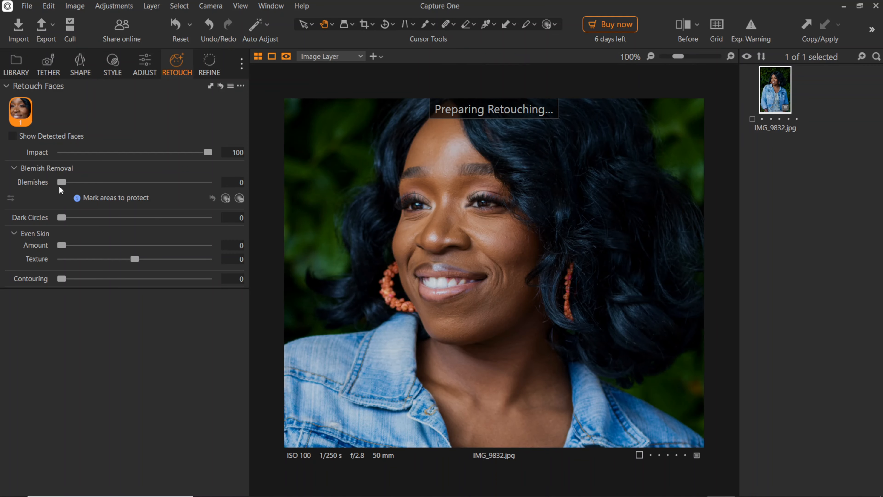
Set Blemish Removal Blemishes to 100.
drag(61, 181, 136, 194)
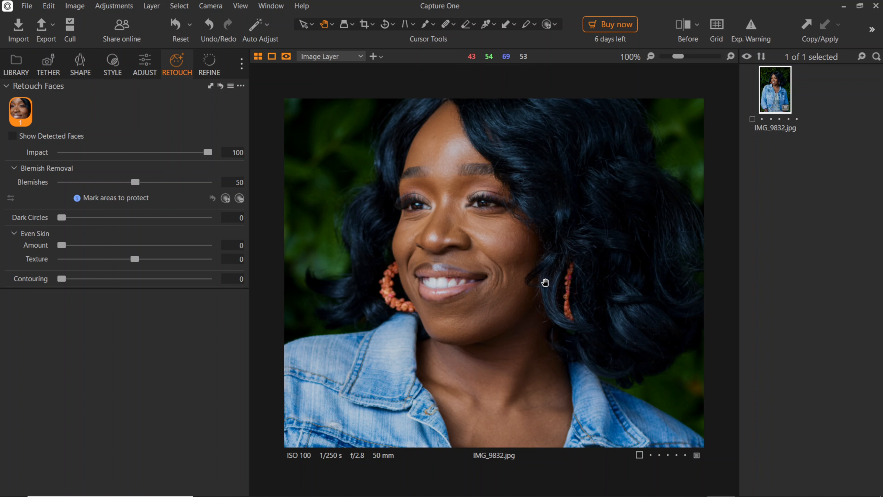
drag(544, 282, 461, 258)
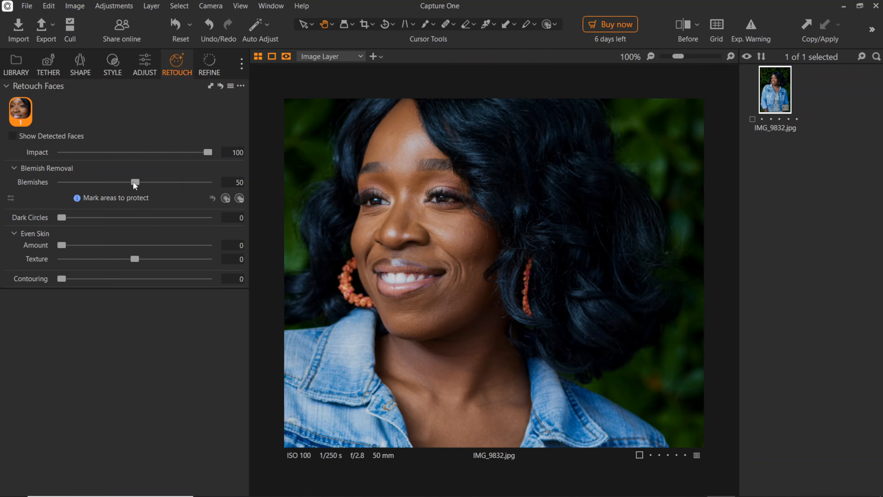
drag(136, 183, 240, 187)
Set Dark Circles to 50.
scroll(441, 299, down, 2)
scroll(501, 304, up, 2)
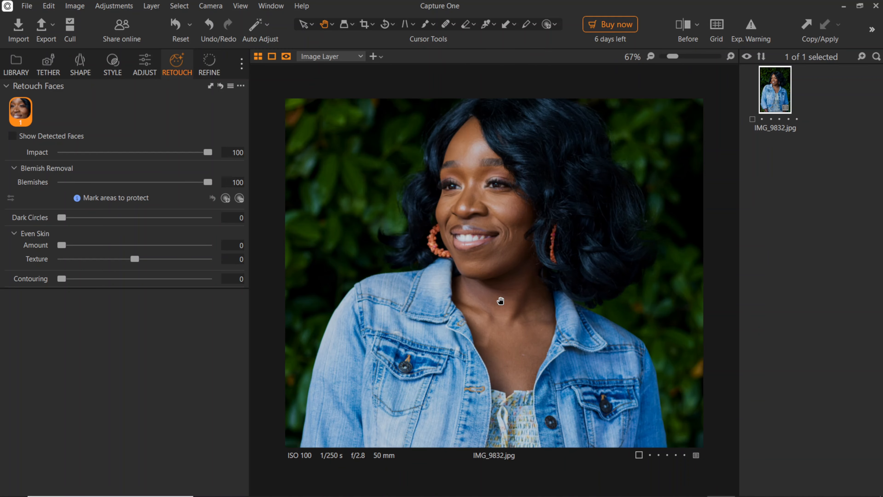
scroll(492, 273, down, 2)
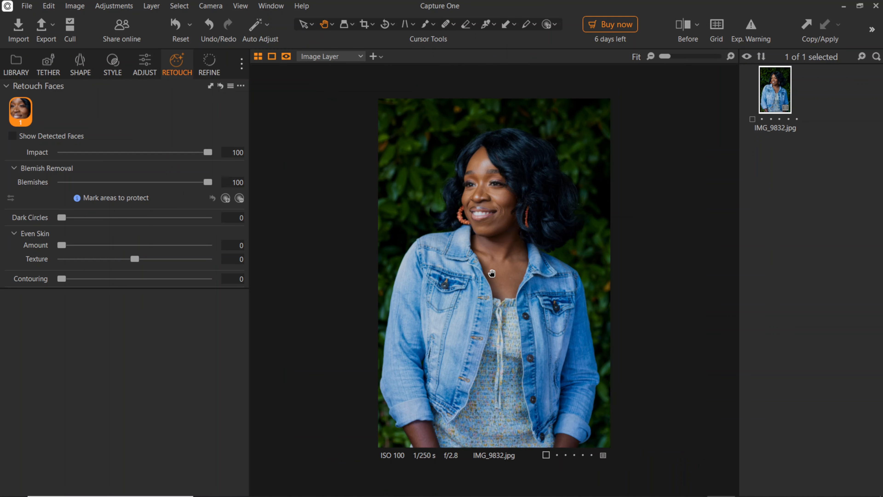
scroll(475, 190, up, 1)
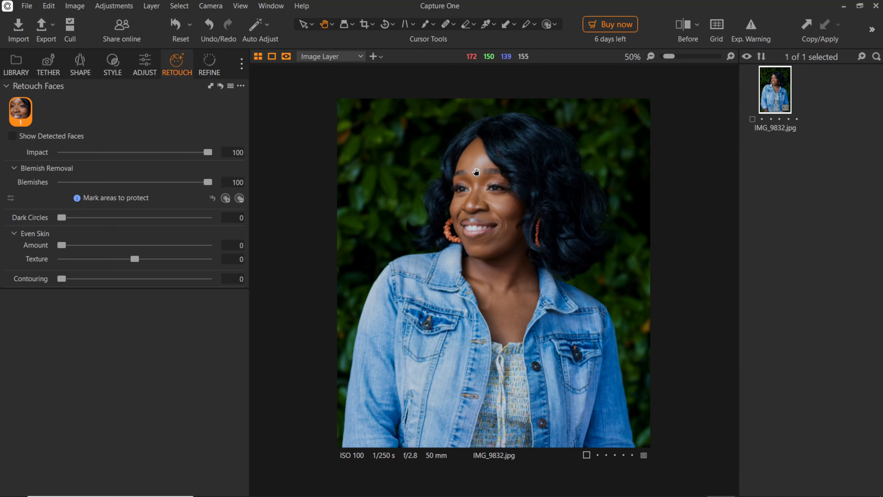
scroll(430, 195, up, 1)
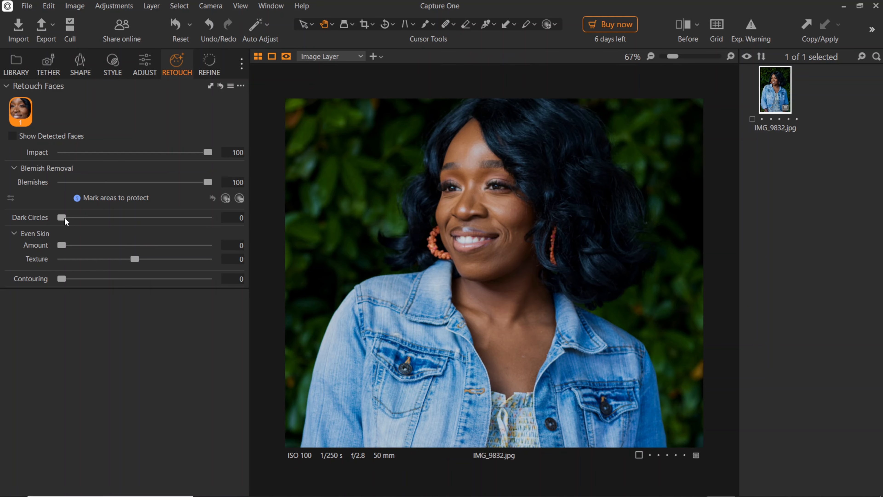
drag(65, 218, 138, 220)
Compare the before and after retouching with the split view.
click(683, 25)
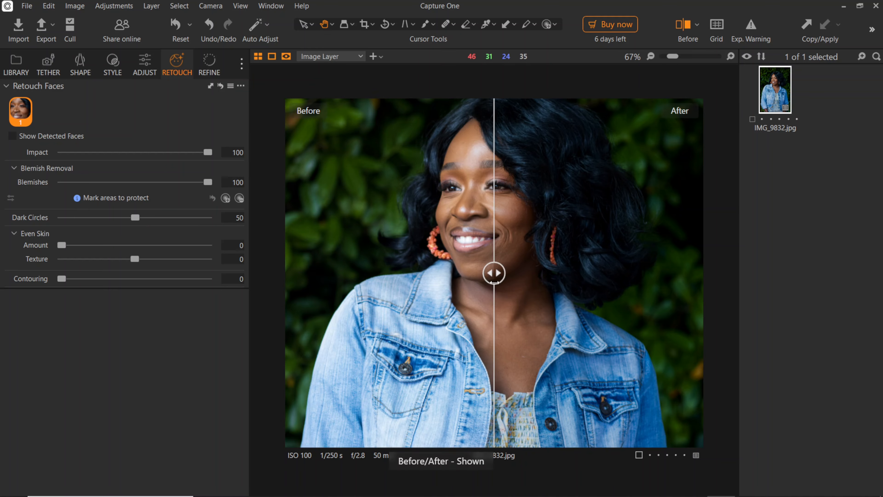
drag(494, 282, 183, 299)
click(684, 25)
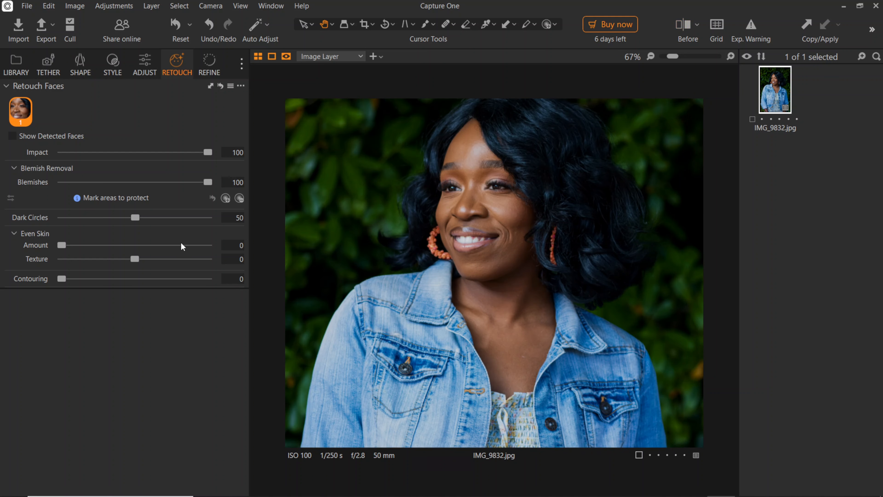
Set the Even Skin Amount to 50.
drag(60, 246, 233, 249)
drag(201, 245, 21, 247)
drag(64, 244, 235, 251)
scroll(327, 241, down, 1)
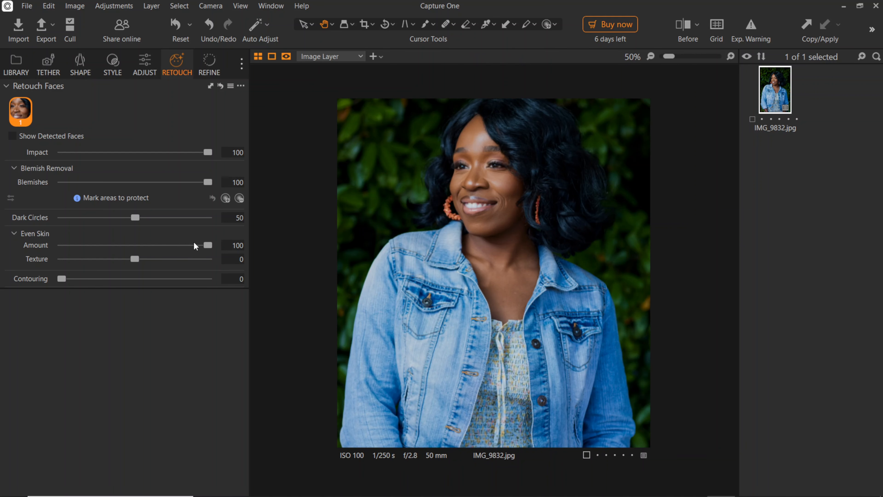
drag(209, 244, 137, 247)
Set the Even Skin Texture to 60.
drag(134, 259, 238, 261)
scroll(432, 218, up, 1)
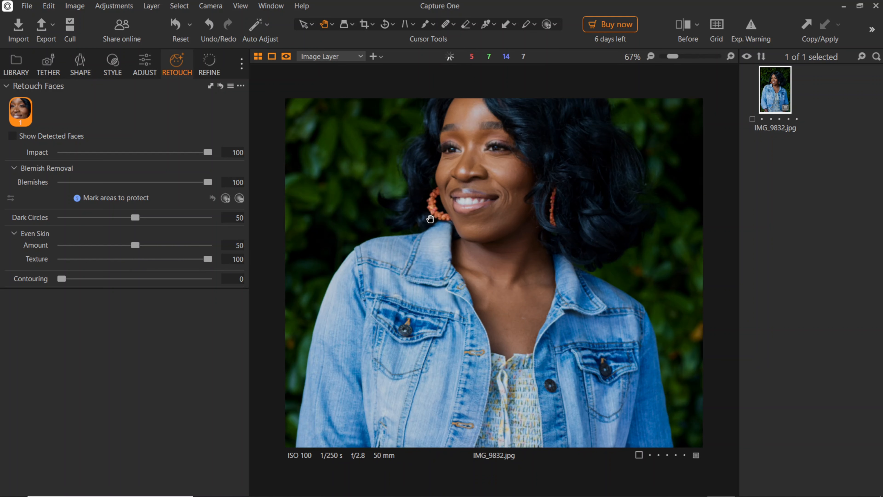
scroll(430, 219, up, 1)
drag(429, 220, 415, 362)
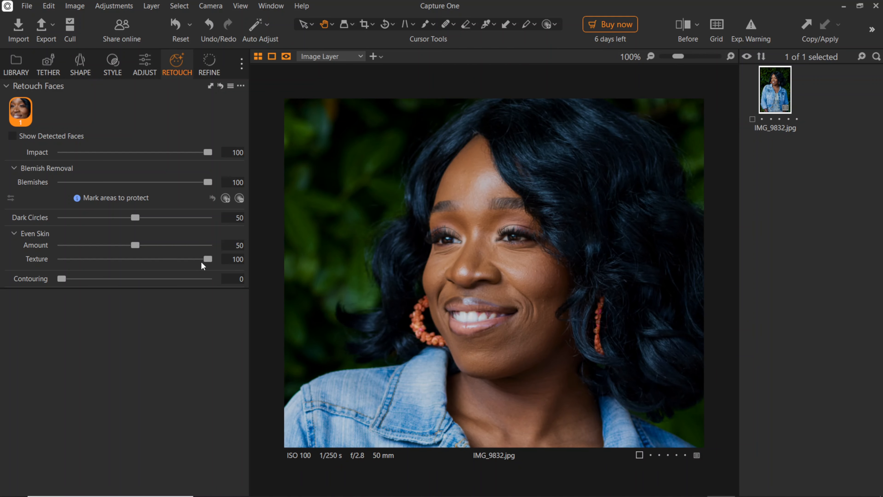
drag(207, 259, 30, 261)
double_click(62, 259)
drag(136, 260, 215, 268)
scroll(377, 263, down, 2)
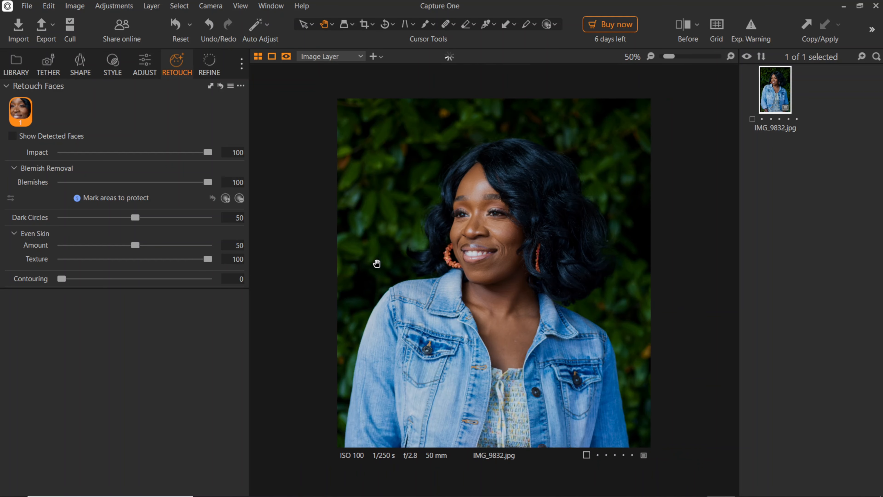
scroll(377, 263, down, 1)
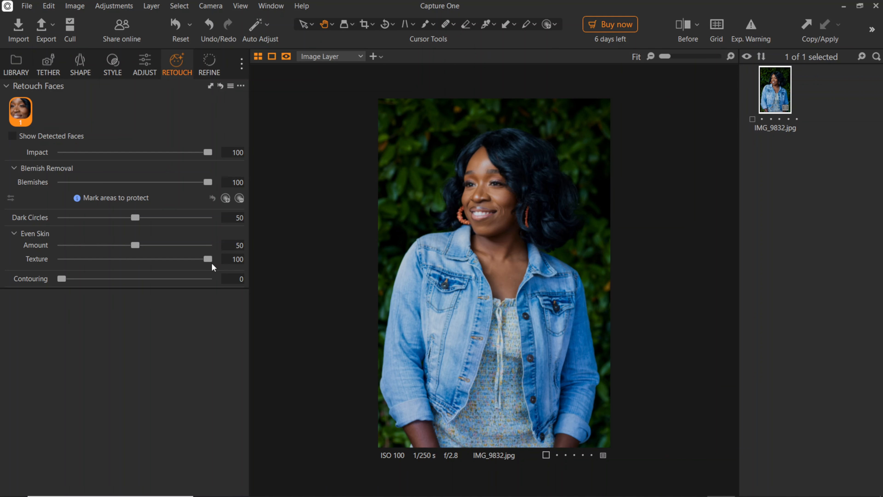
drag(208, 265, 181, 266)
Compare the before and after versions of the retouched portrait with the split view.
click(683, 24)
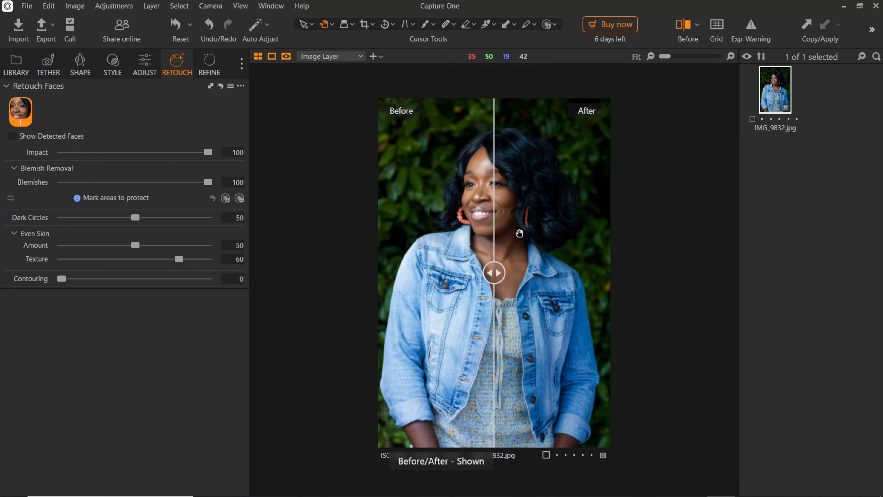
drag(492, 274, 656, 283)
drag(606, 273, 336, 268)
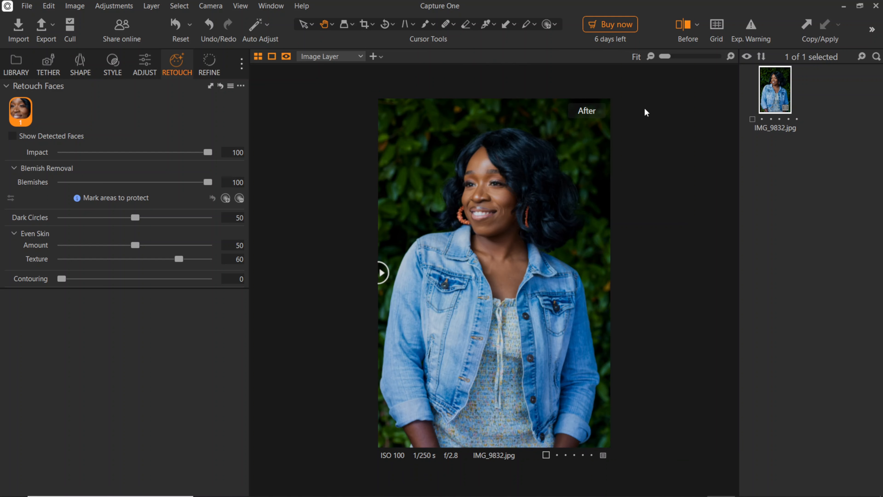
click(682, 23)
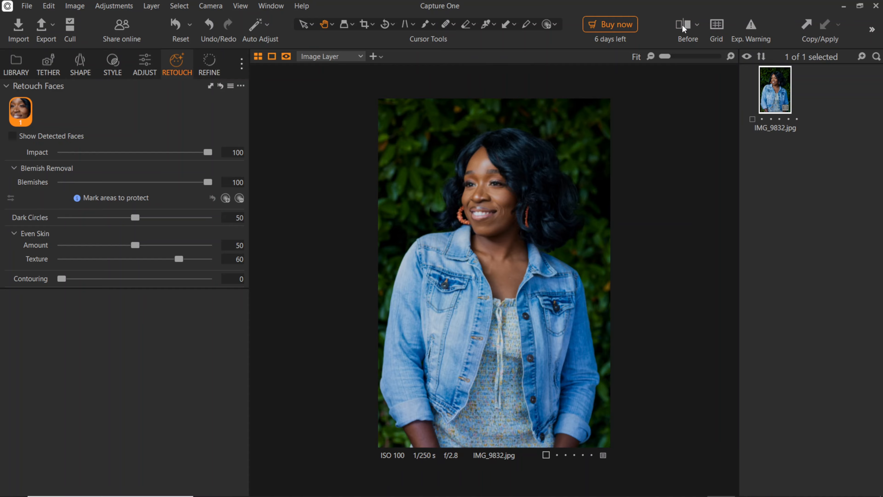